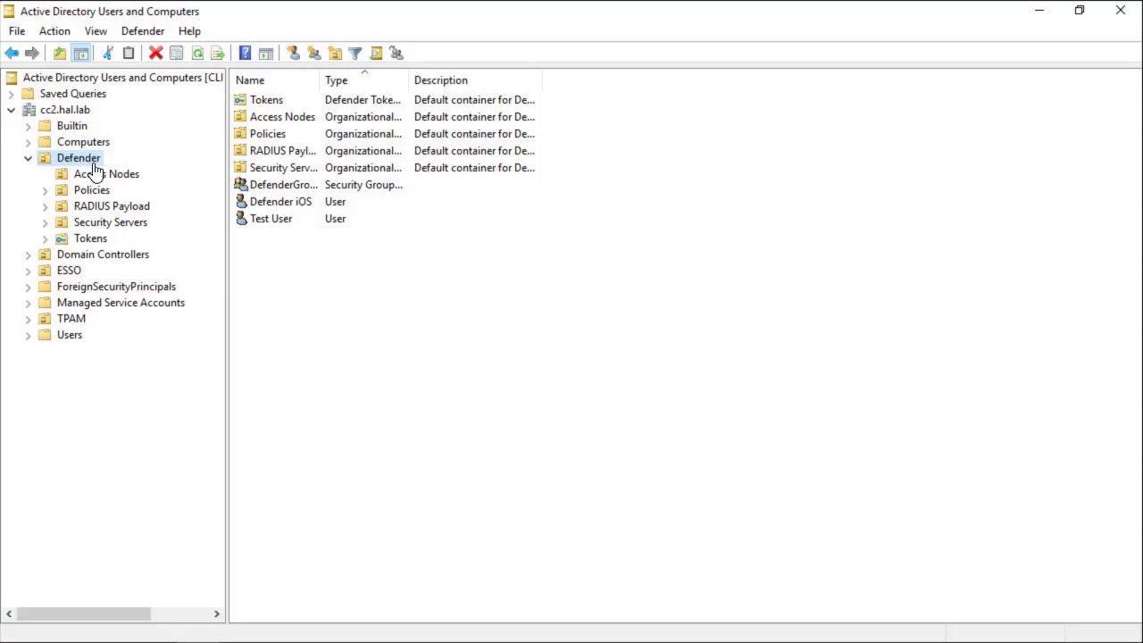
Step: Create a new Defender Access Node named Test as a Radius Agent using SAM Account Name
right_click(98, 176)
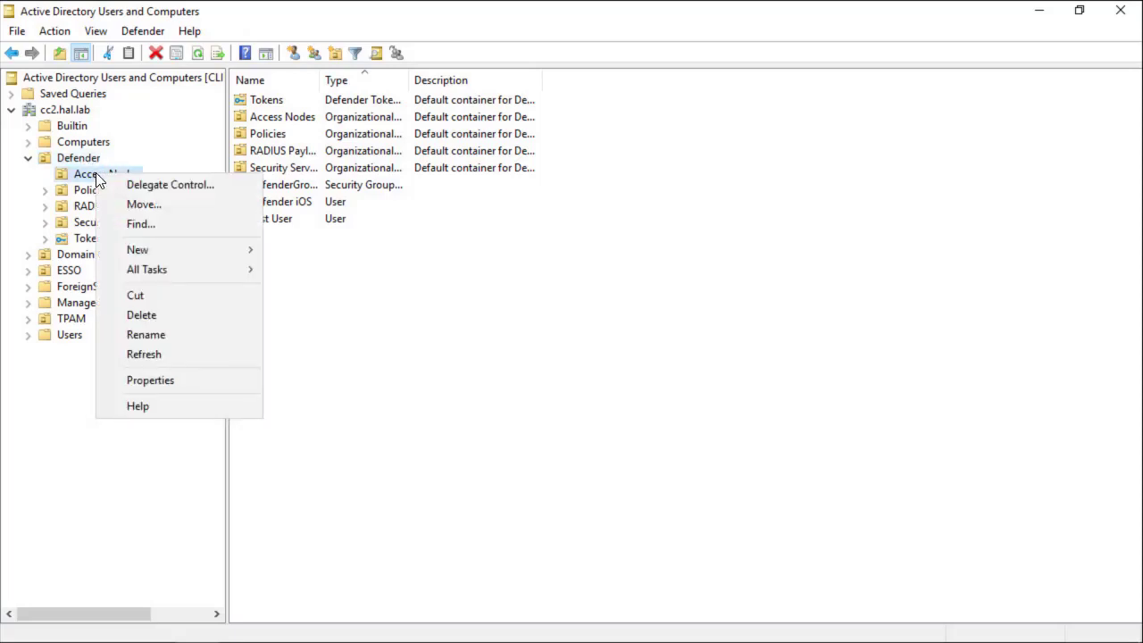
mouse_move(193, 261)
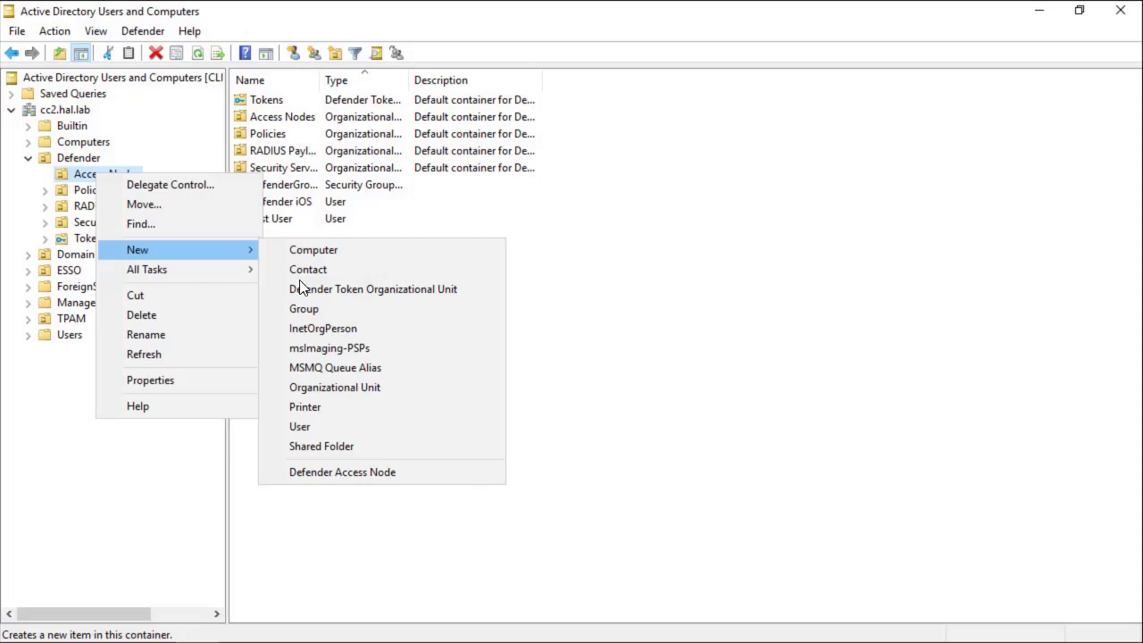
left_click(365, 473)
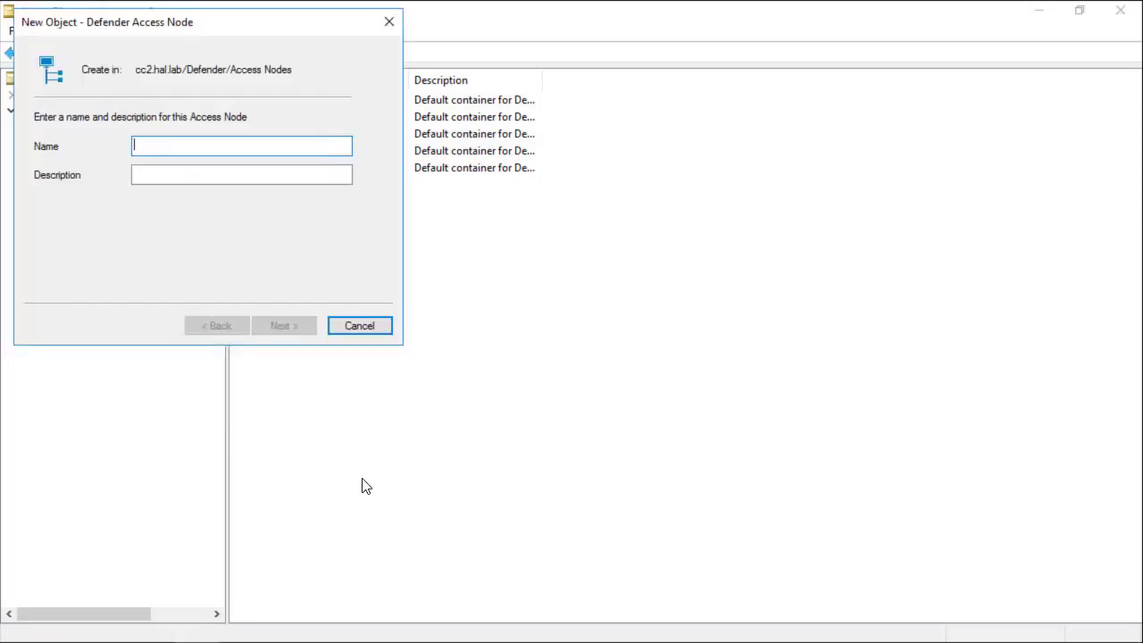
type("Test")
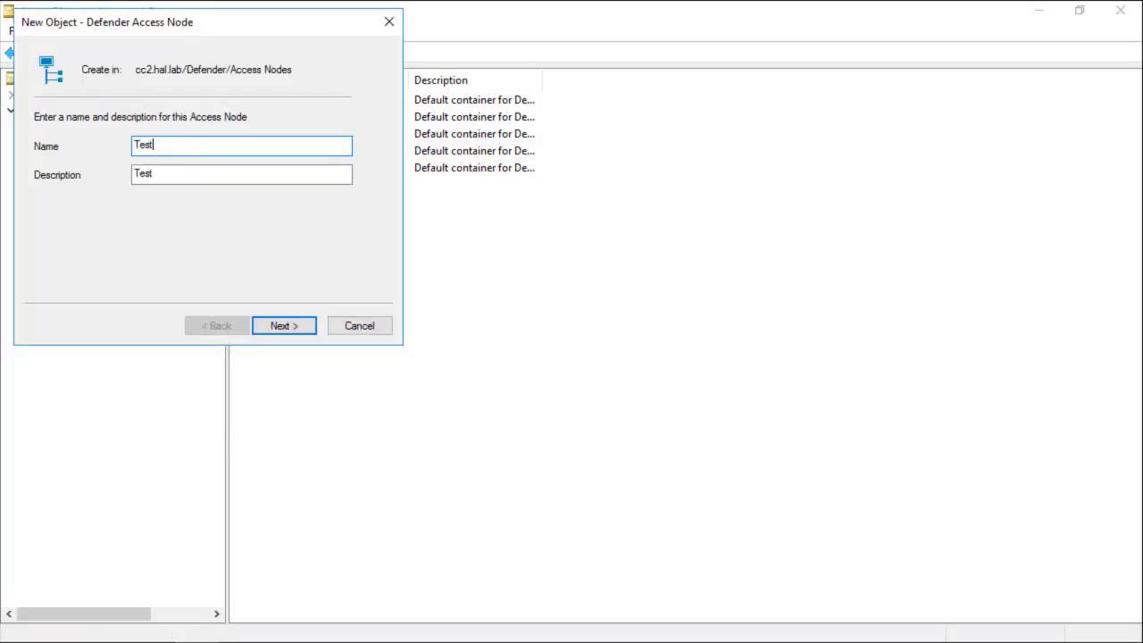
left_click(279, 325)
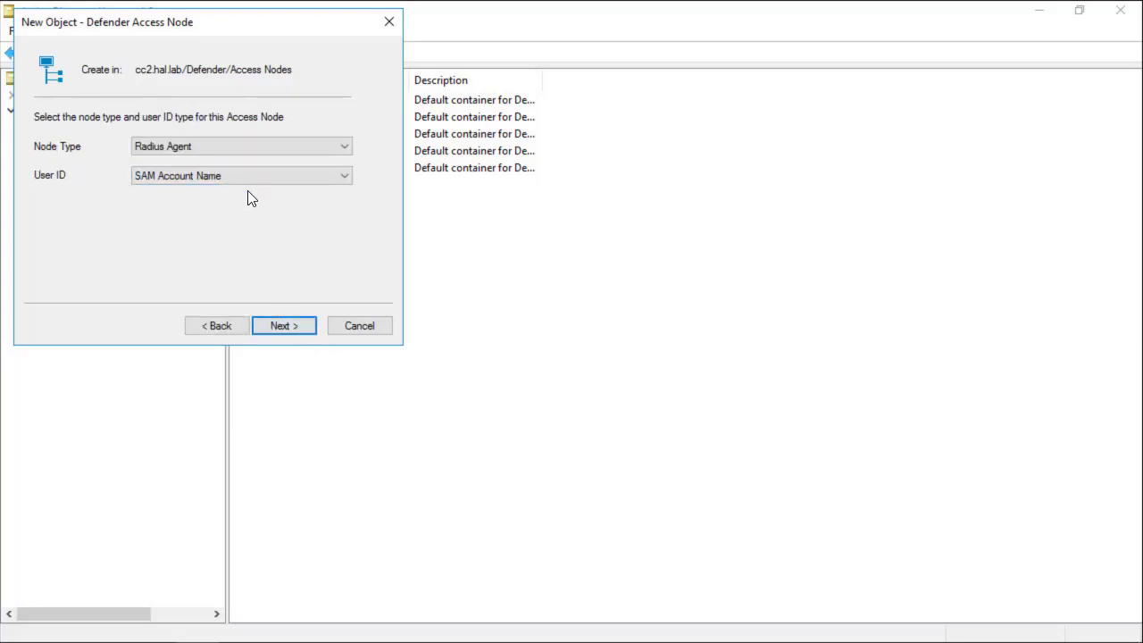
left_click(294, 325)
Step: Give the Test node IP 10.5.154.31, port 1812 and a shared secret
type("1")
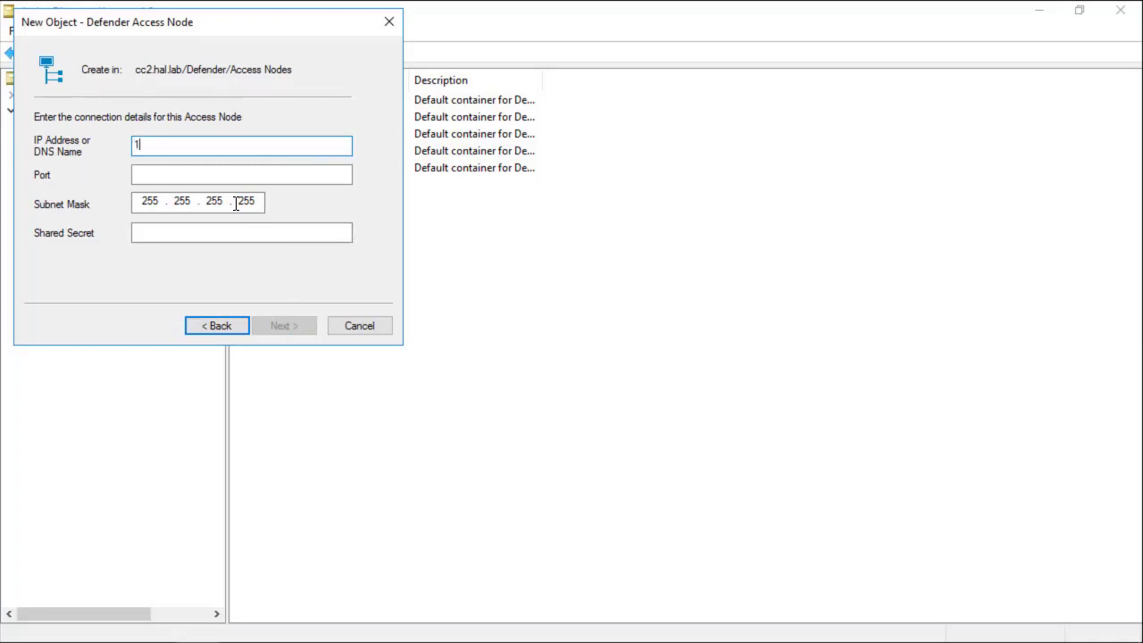
type("0.5.154.31")
left_click(163, 175)
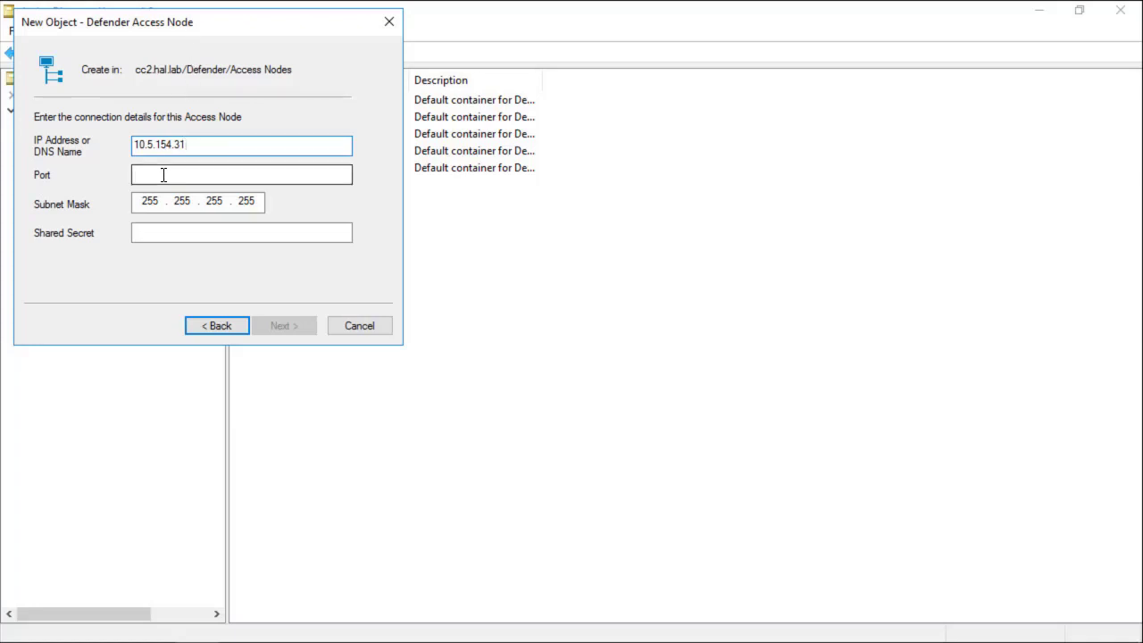
type("1812")
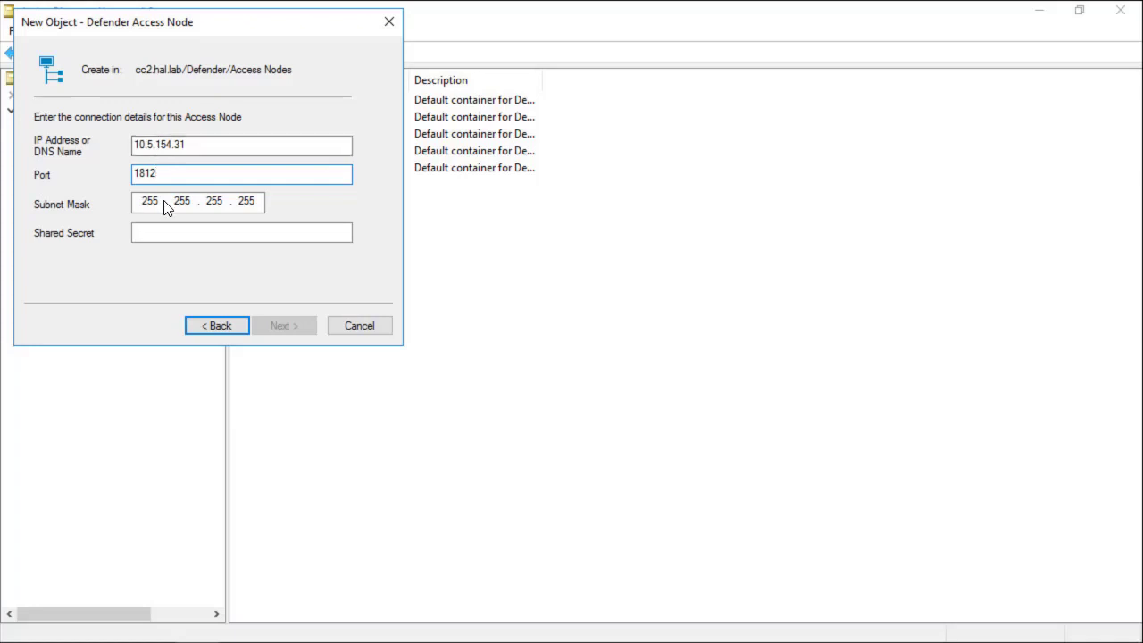
left_click(194, 235)
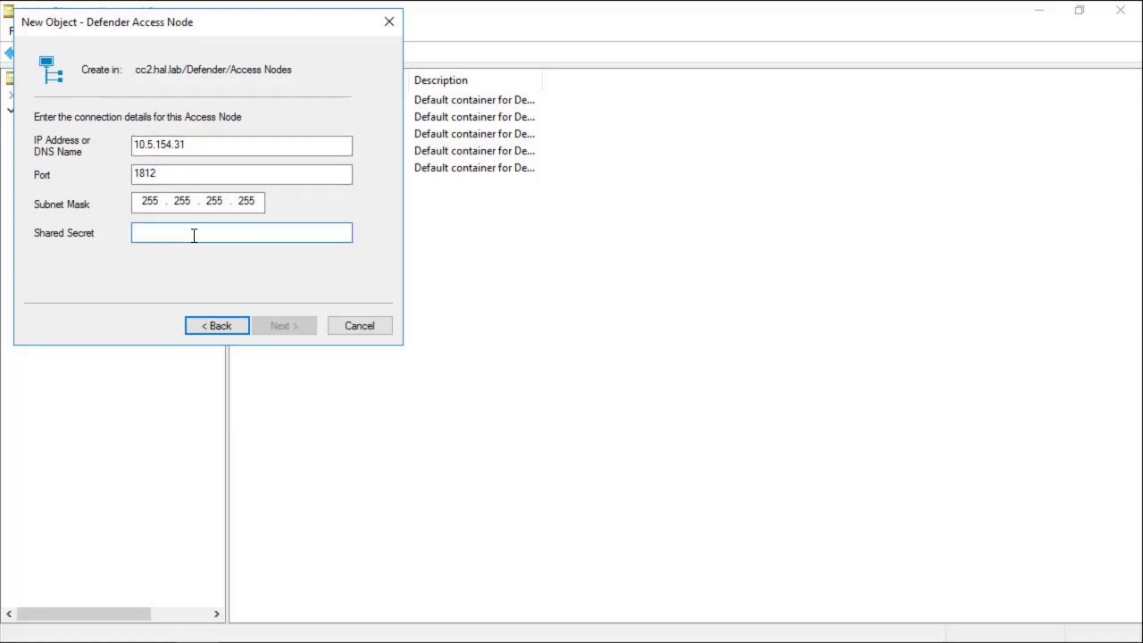
type("••••••")
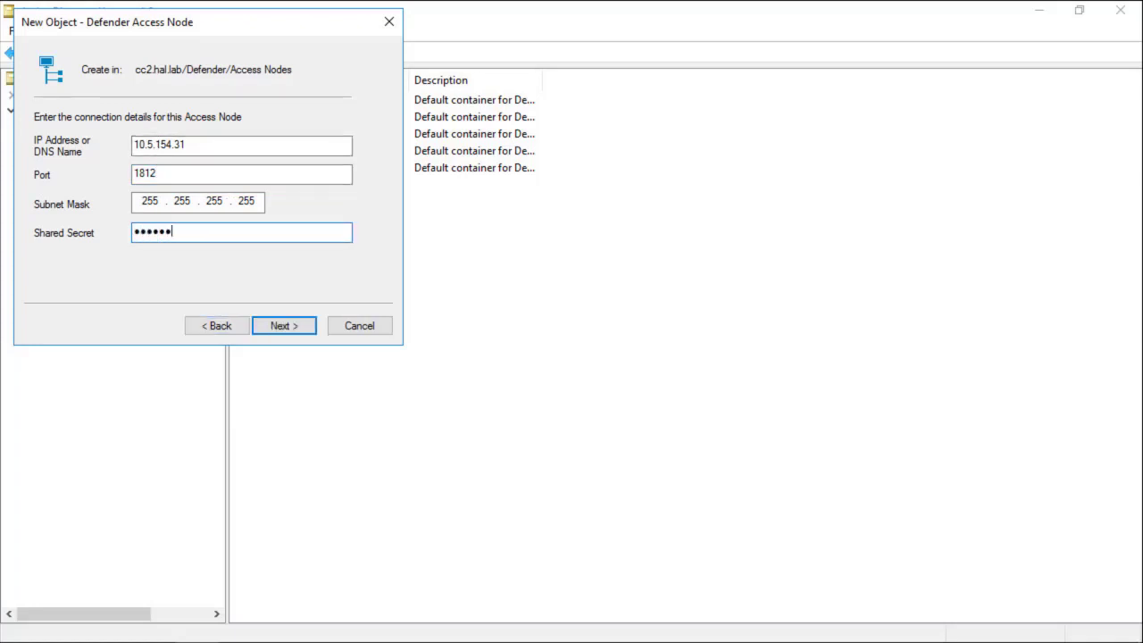
left_click(284, 325)
Step: Finish the Test node wizard and assign security server DSS1 to the Test access node
left_click(284, 325)
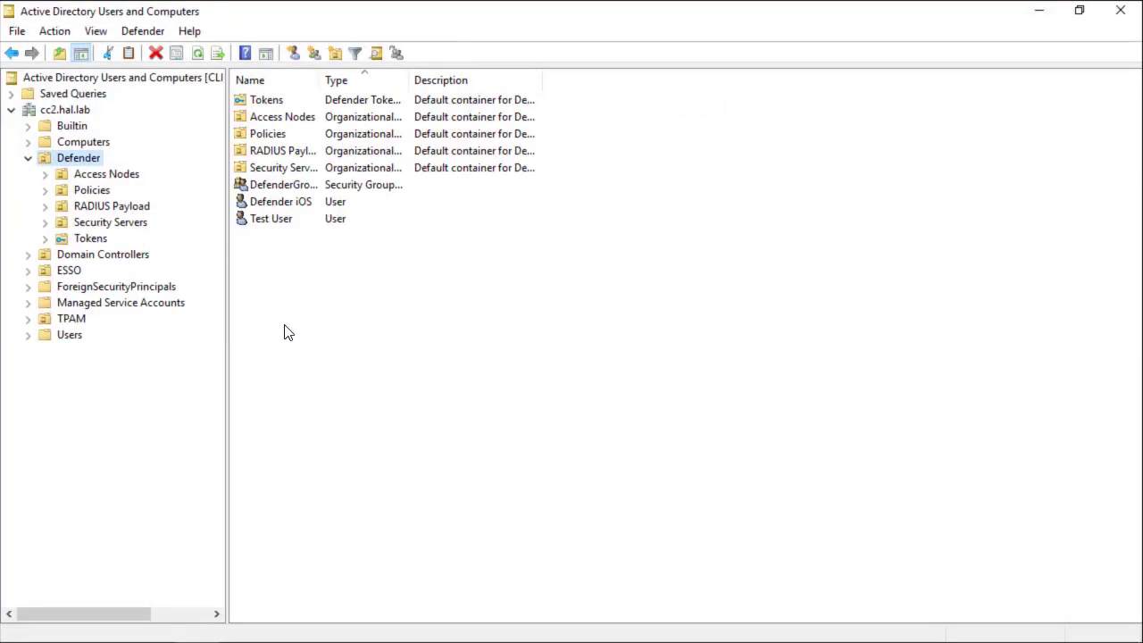
left_click(502, 456)
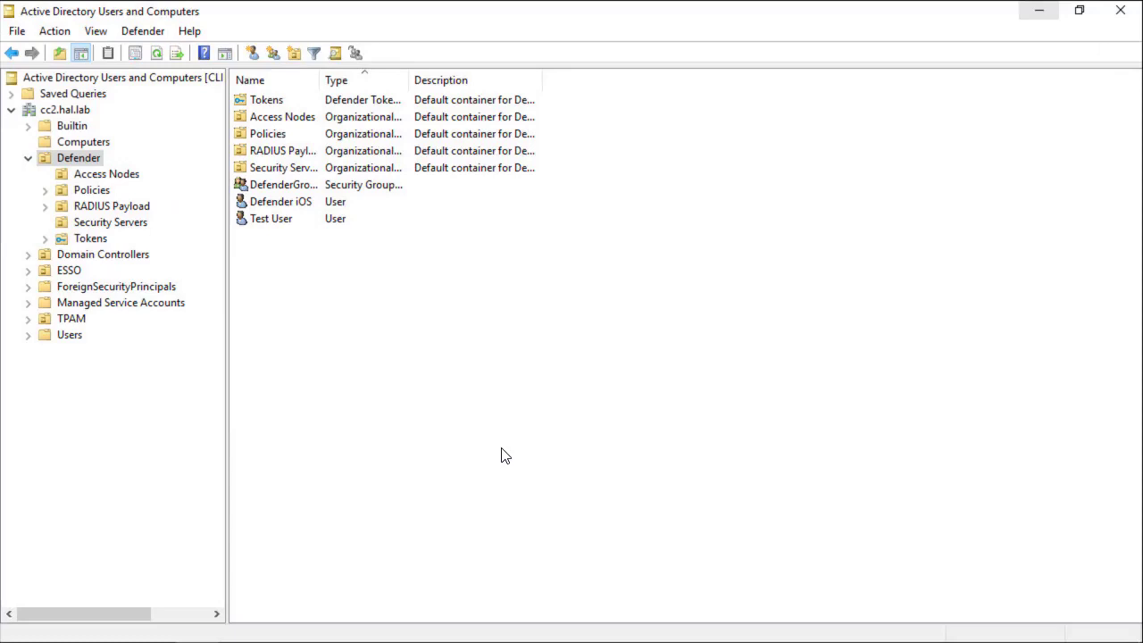
left_click(109, 176)
double_click(271, 117)
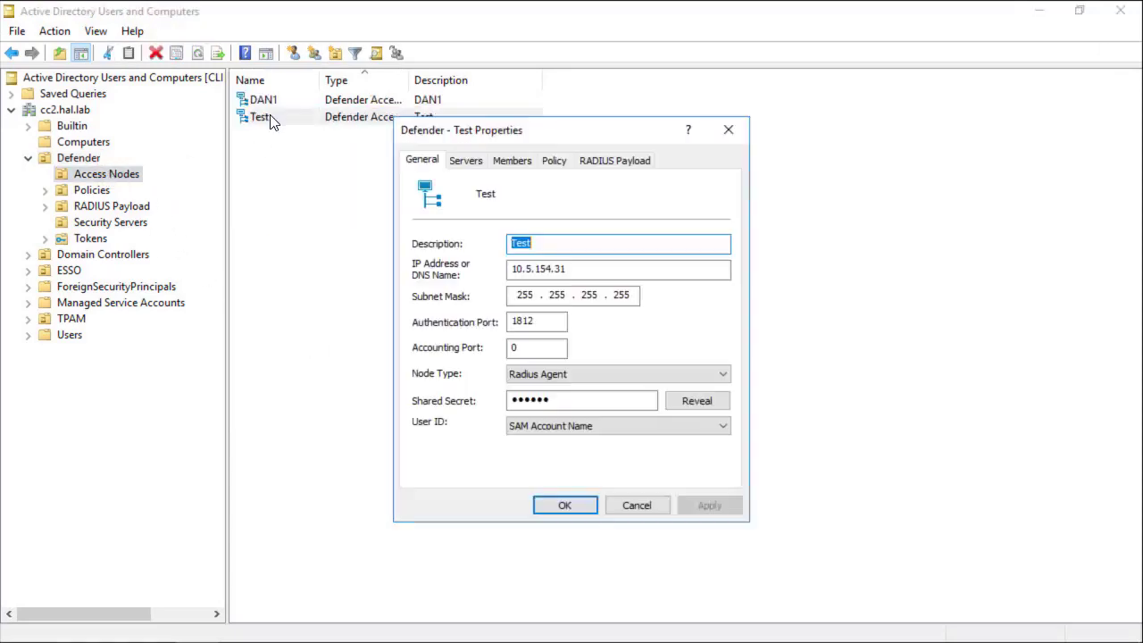
left_click(467, 161)
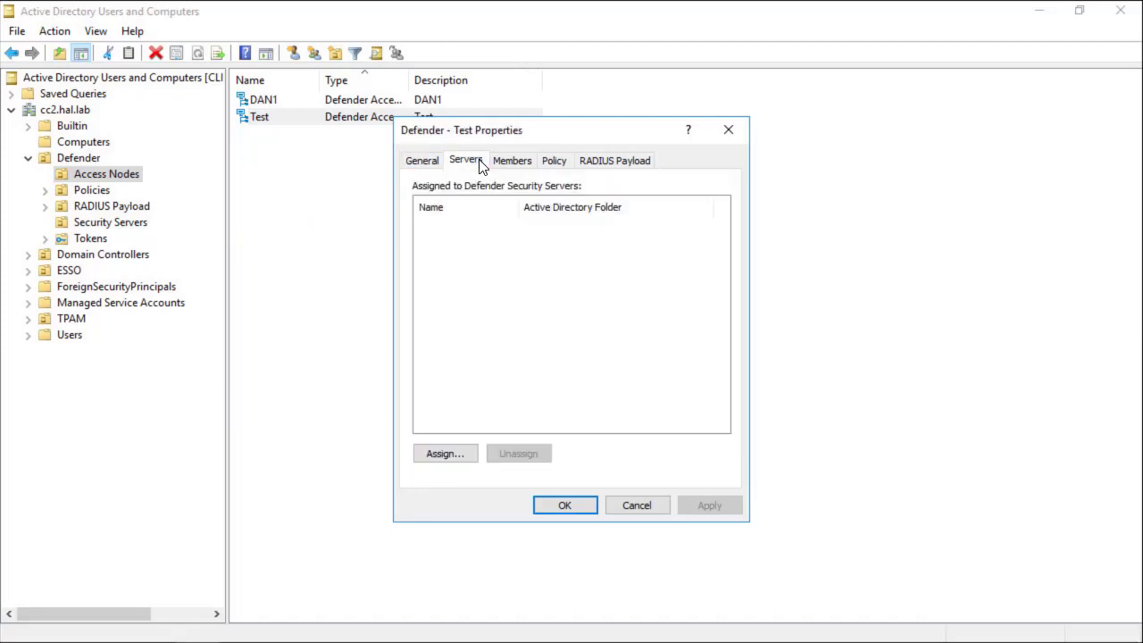
left_click(449, 454)
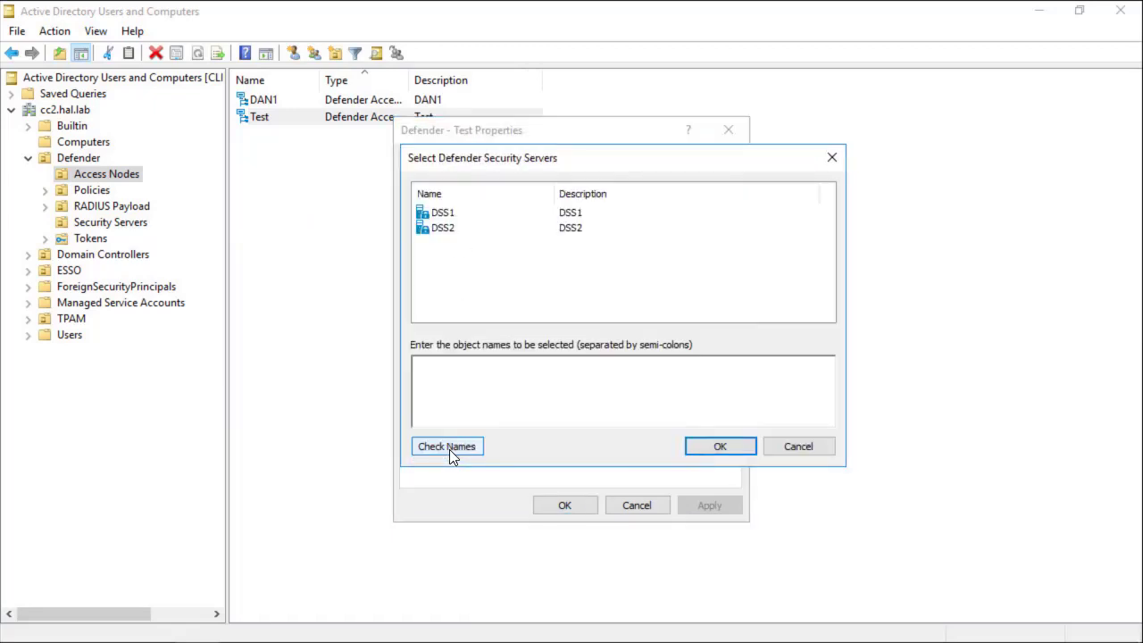
left_click(450, 218)
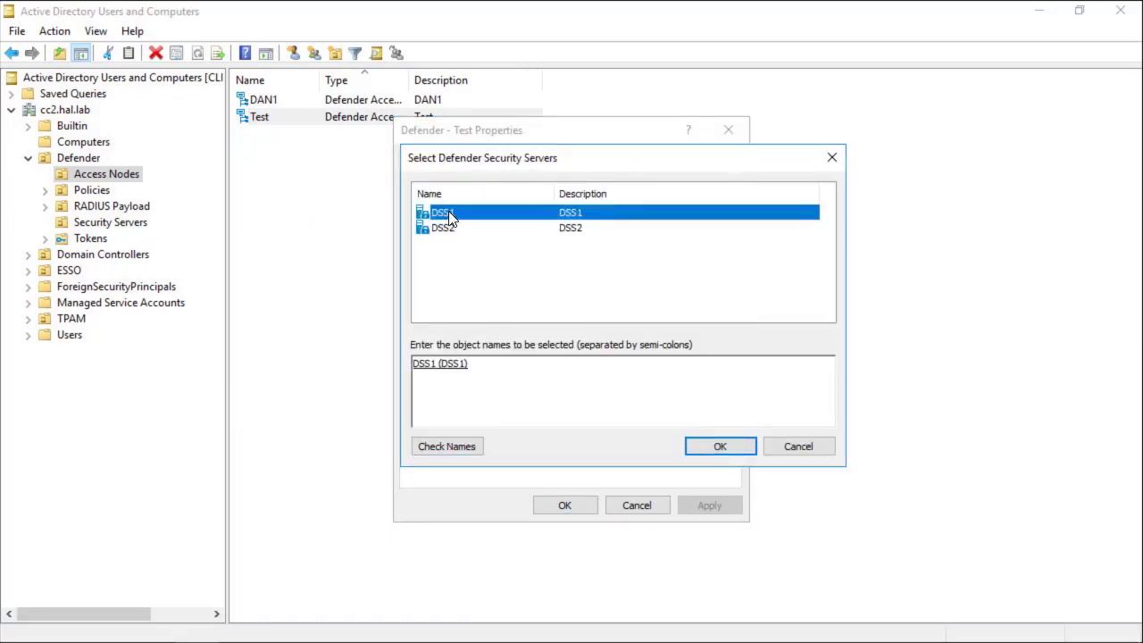
left_click(715, 450)
Step: Add the Test User account (testuser) as a member of the Test access node
left_click(512, 162)
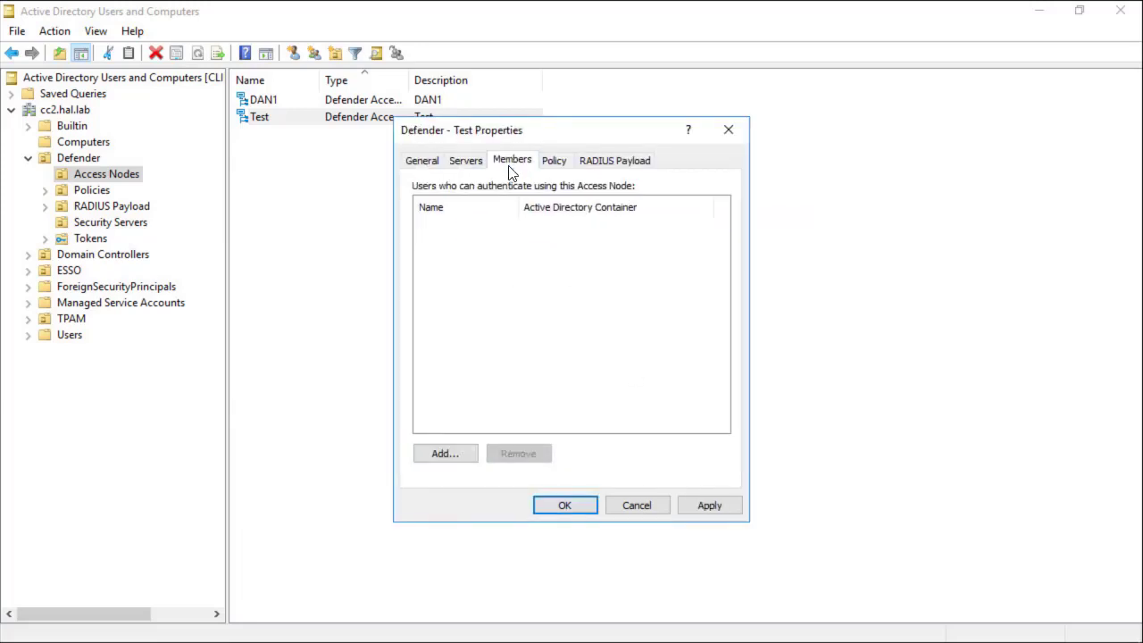
left_click(442, 454)
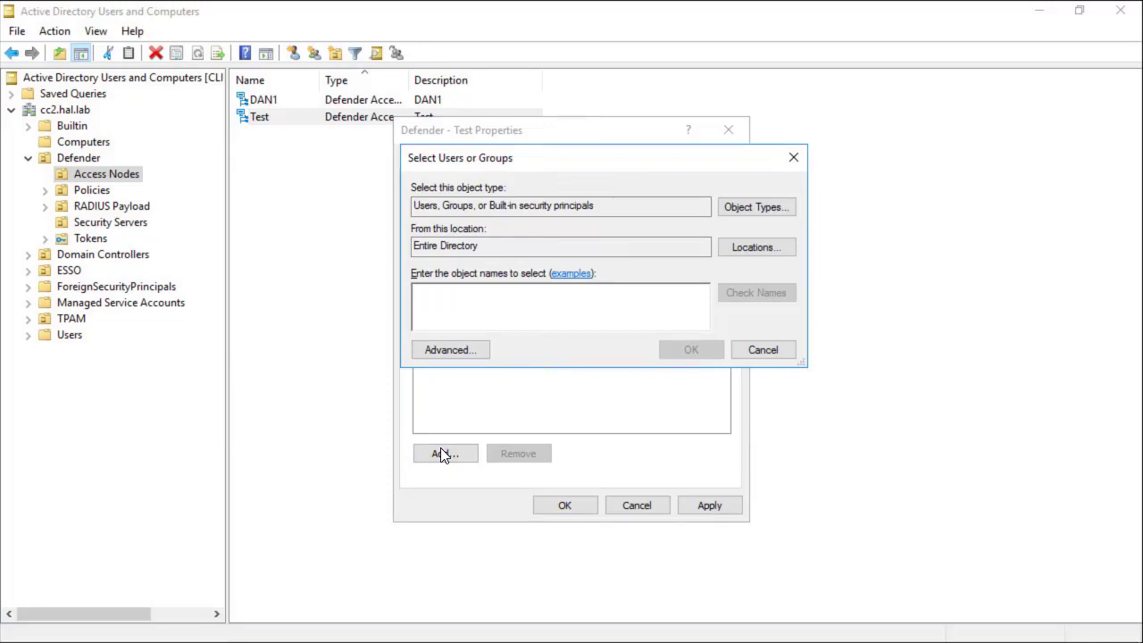
type("testuser")
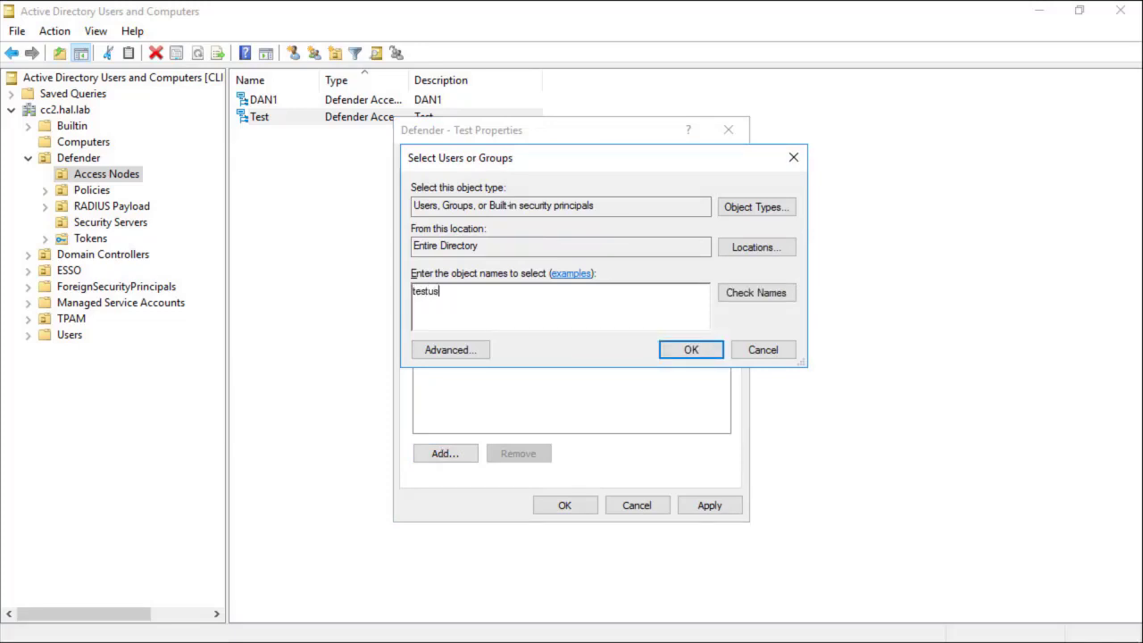
left_click(759, 294)
left_click(695, 351)
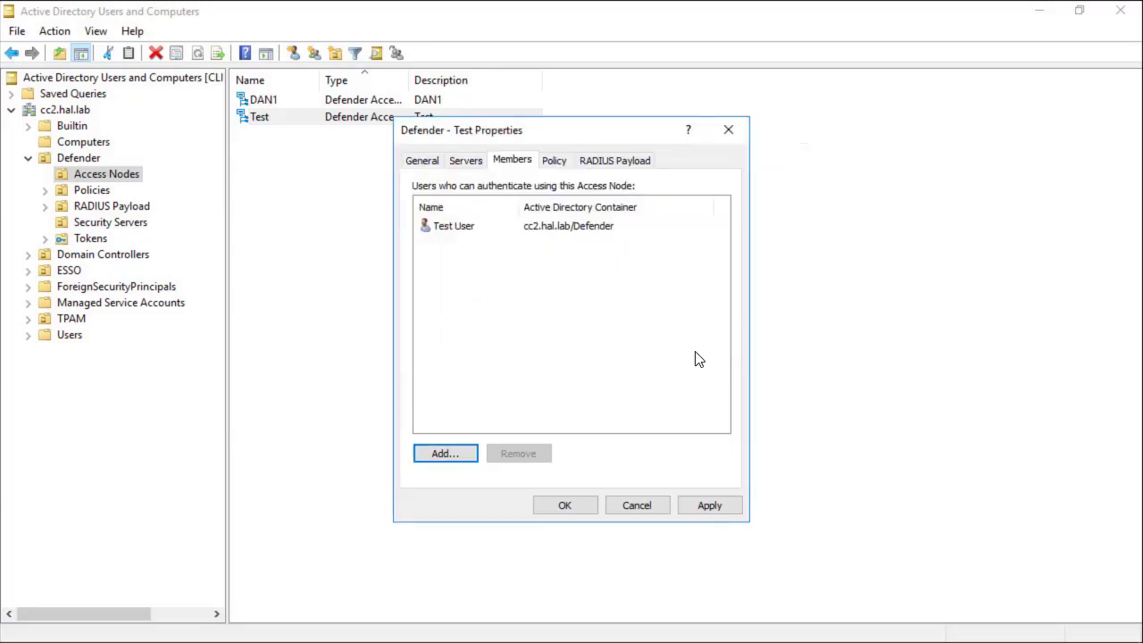
Step: Assign the TOKEN policy to the Test access node, apply it, and close the properties
left_click(551, 166)
left_click(618, 226)
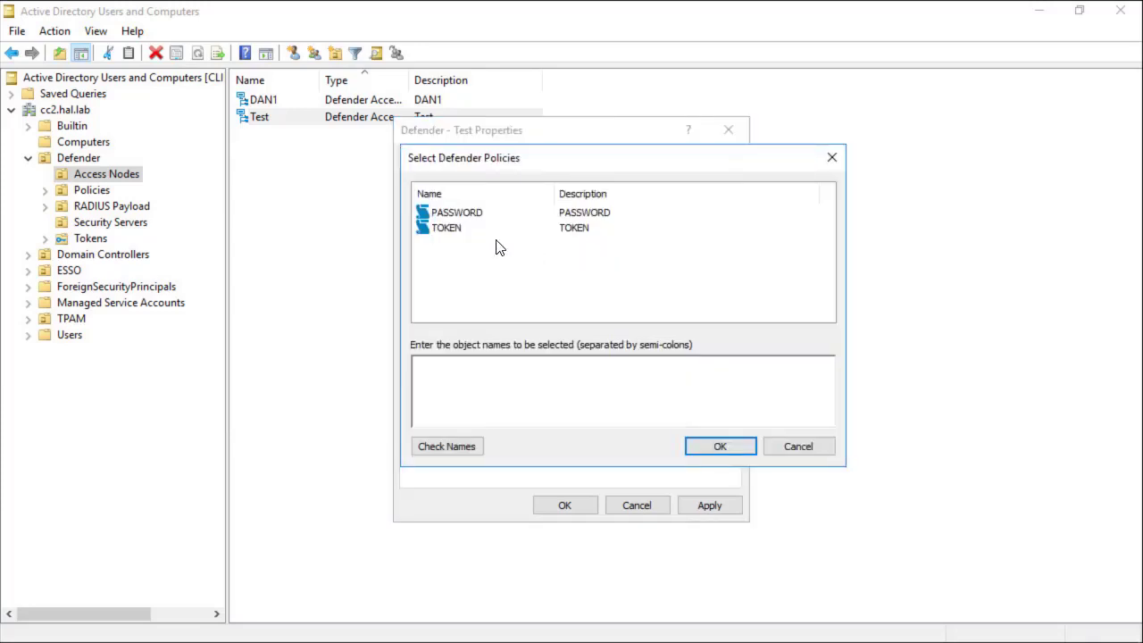
left_click(449, 230)
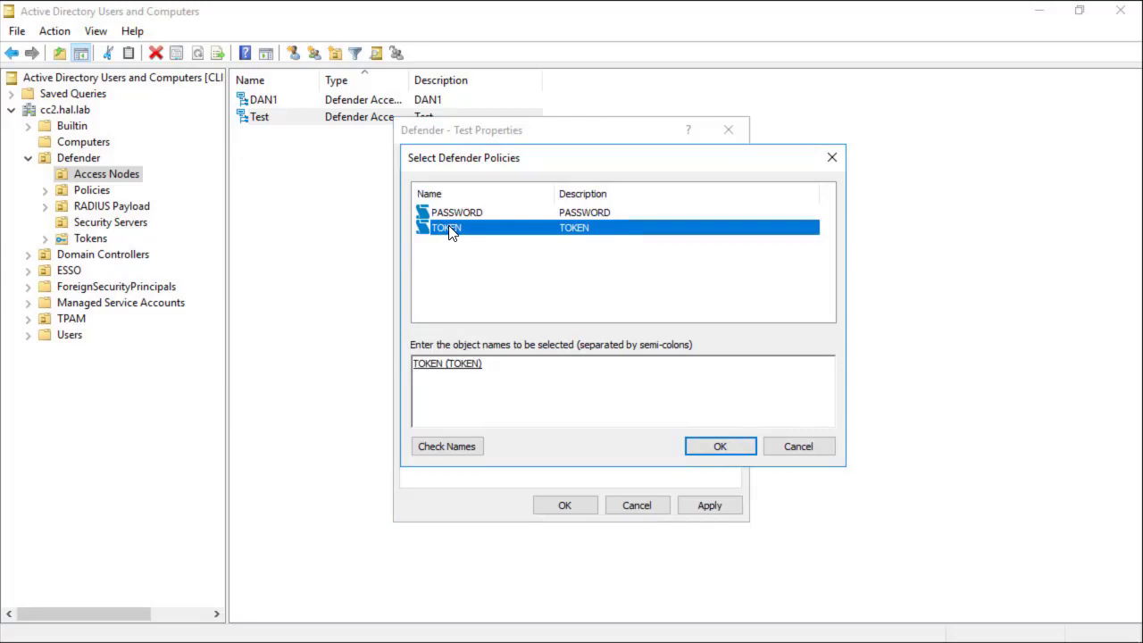
left_click(715, 449)
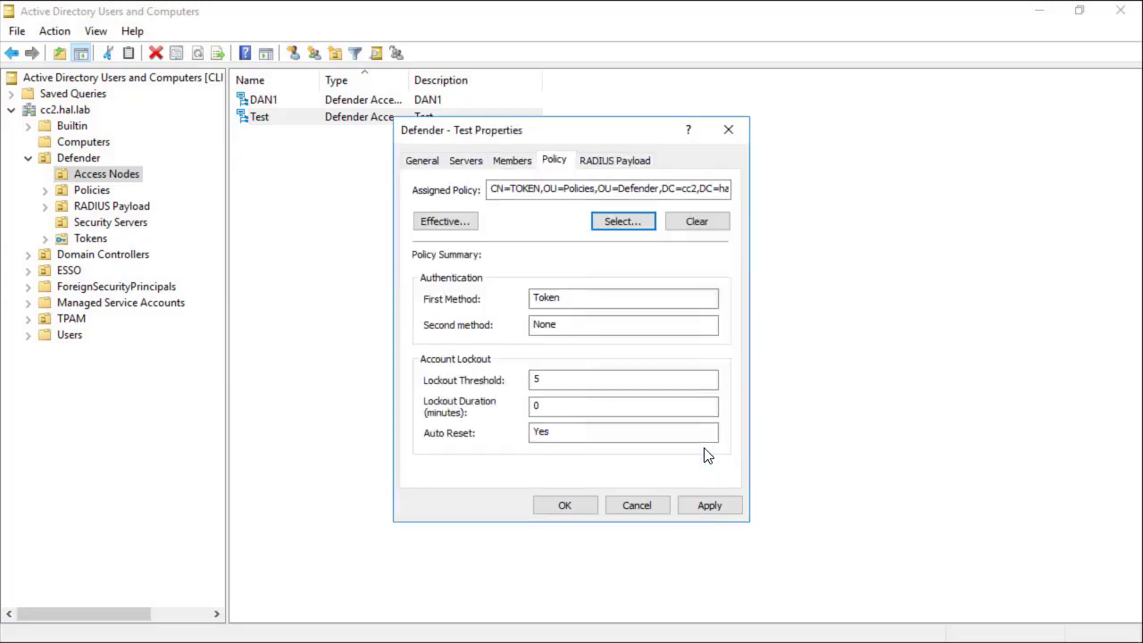
left_click(705, 505)
left_click(551, 504)
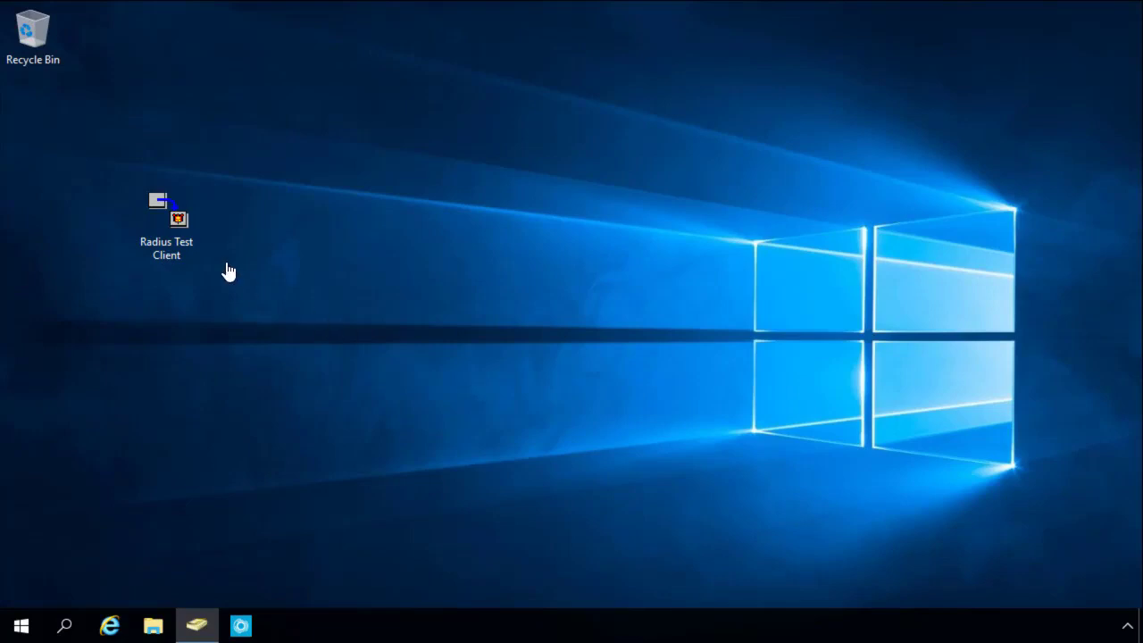
Step: Start Radius Test Client against server 10.5.154.31, UDP port 1812, with the shared secret
double_click(184, 239)
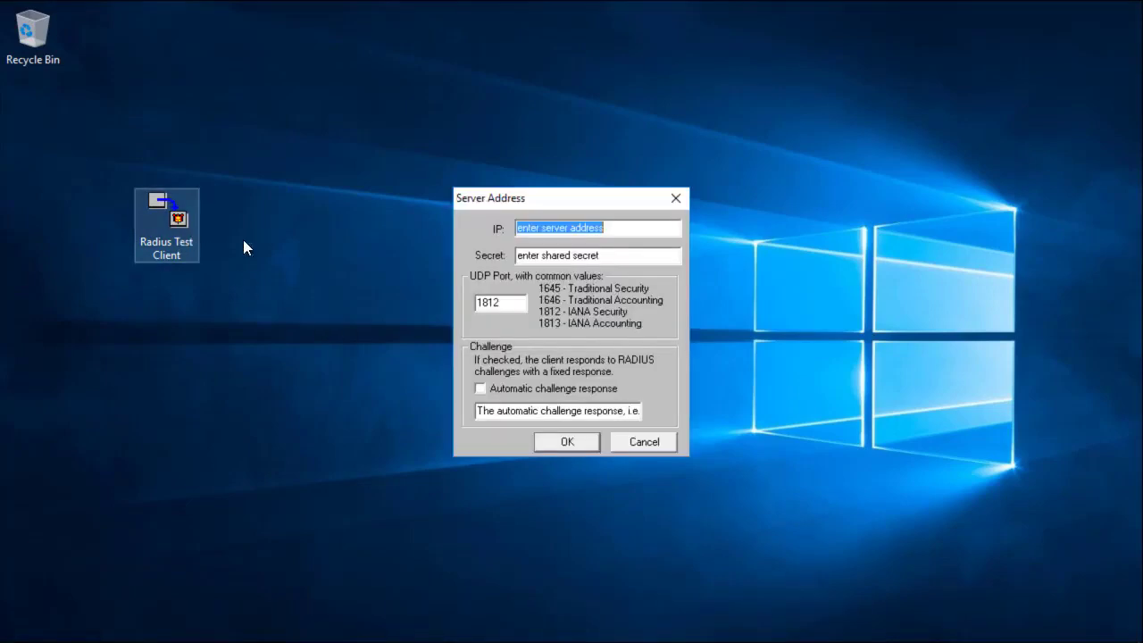
type("10.")
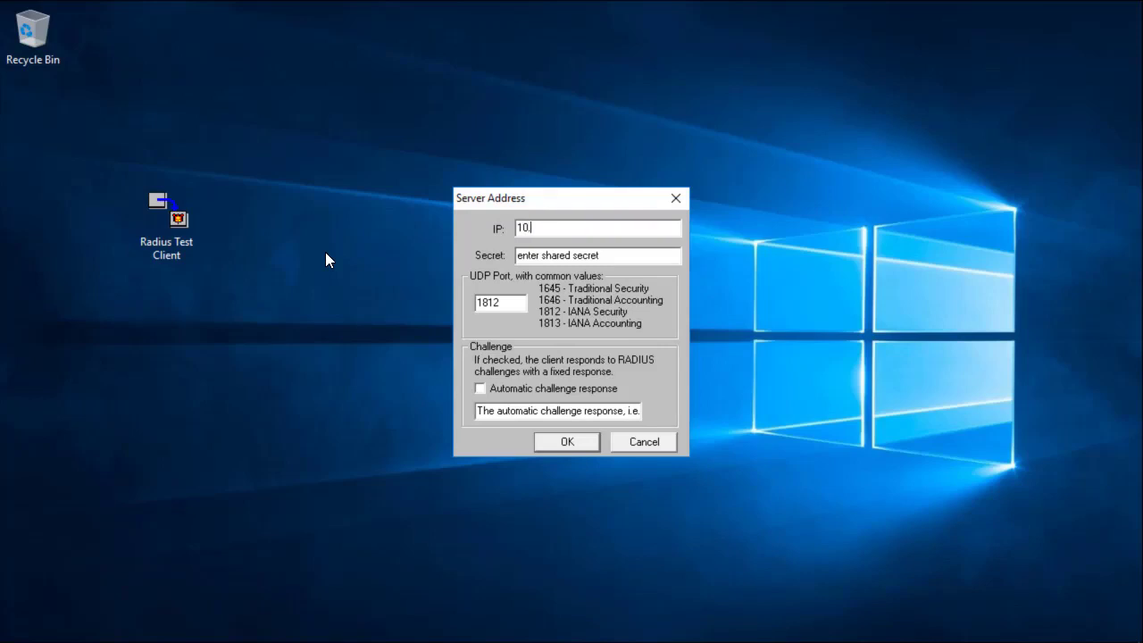
type("5.13")
key("BackSpace")
type("54.31")
left_click_drag(638, 258, 501, 251)
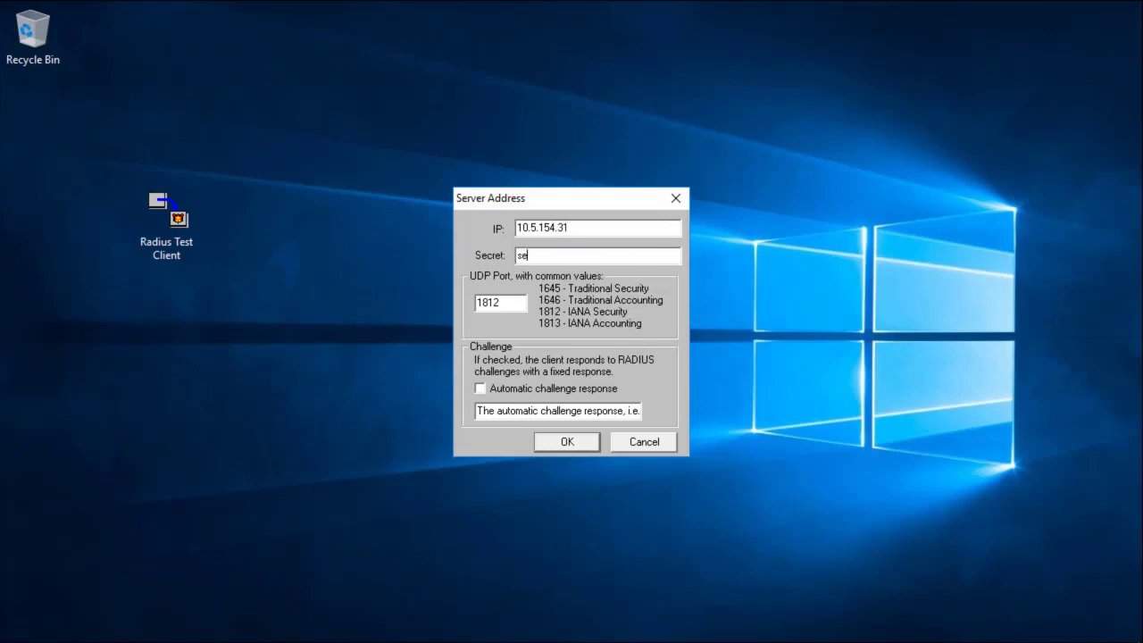
left_click(516, 303)
left_click(555, 440)
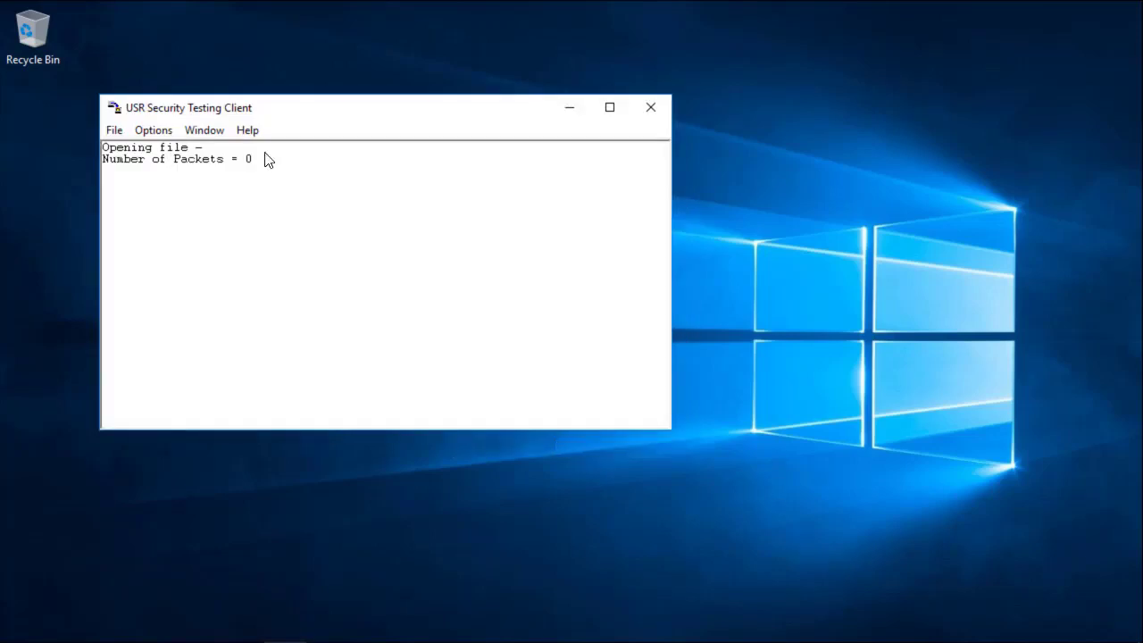
Step: Send an interactive authentication request for testuser with the account's password
left_click(125, 132)
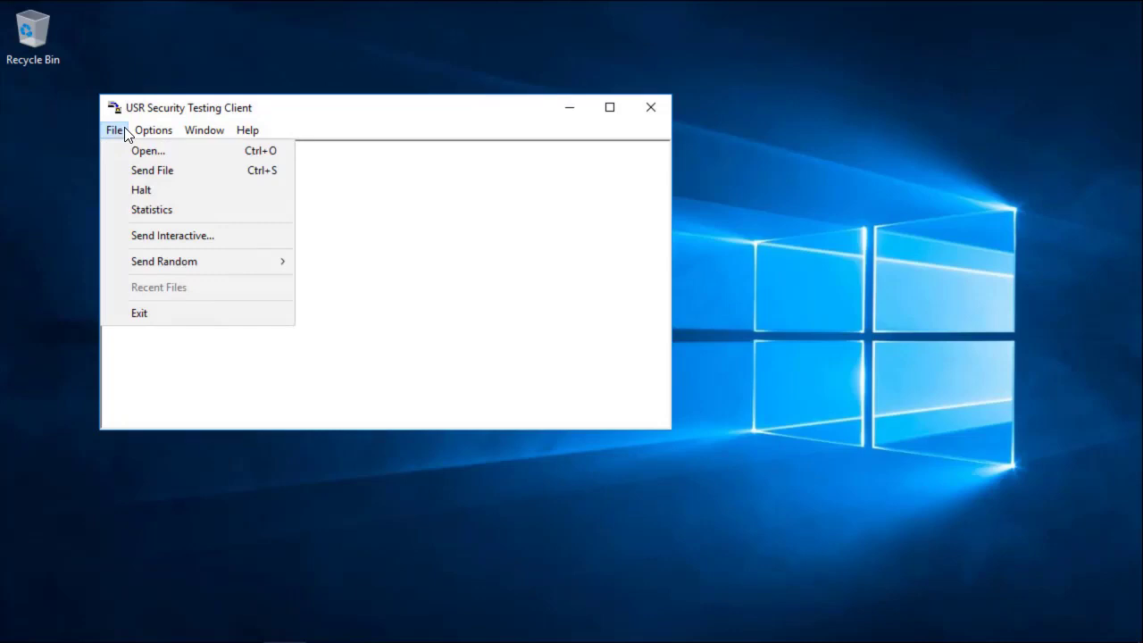
left_click(155, 235)
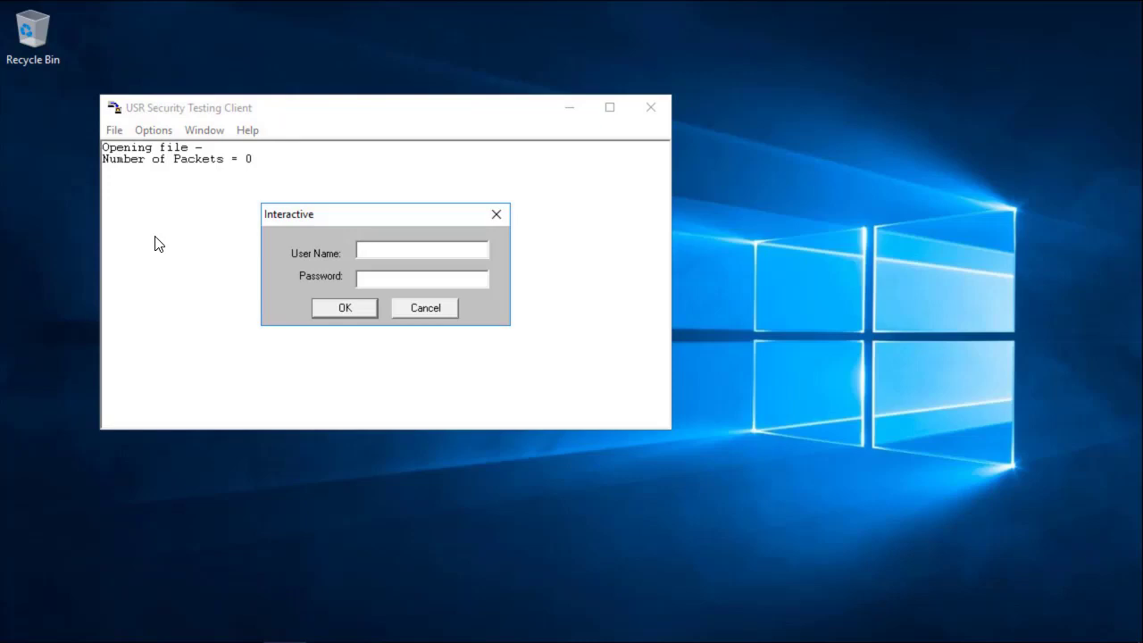
type("te")
type("st")
type("used")
key("BackSpace")
type("r")
left_click(421, 278)
left_click(319, 305)
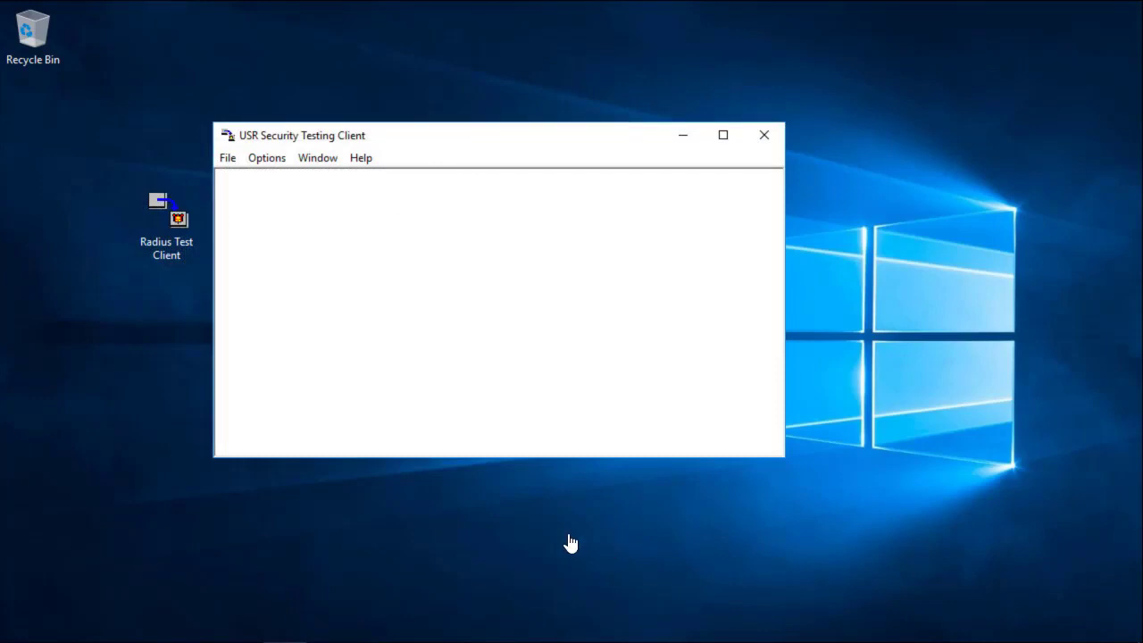
Step: Send another interactive authentication request for testuser with a different password
left_click(231, 161)
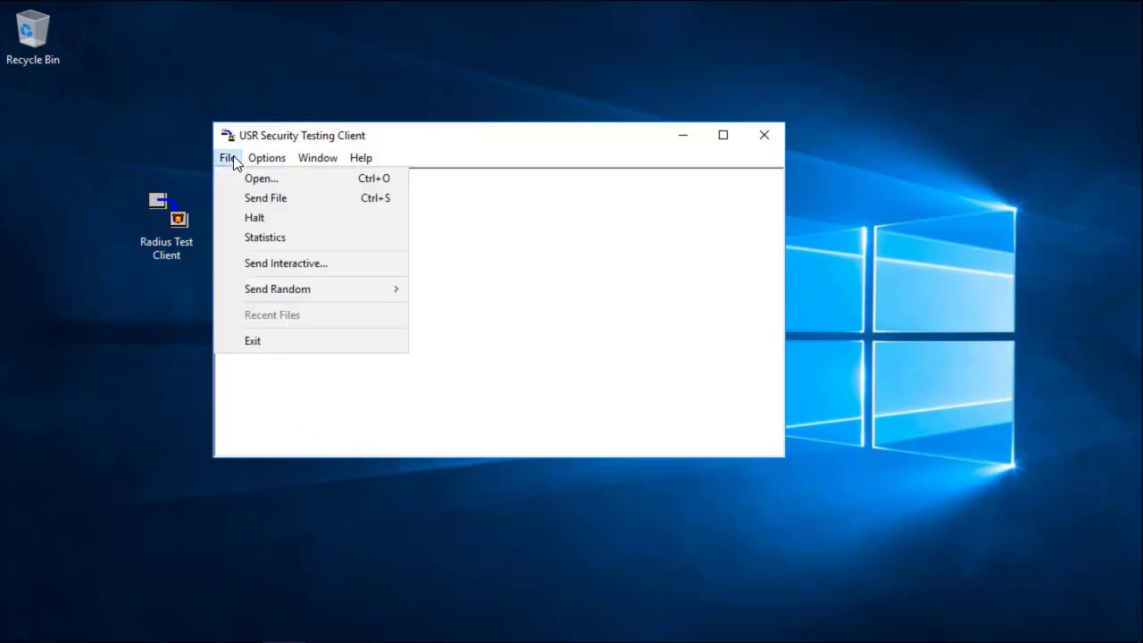
left_click(247, 263)
type("testuser")
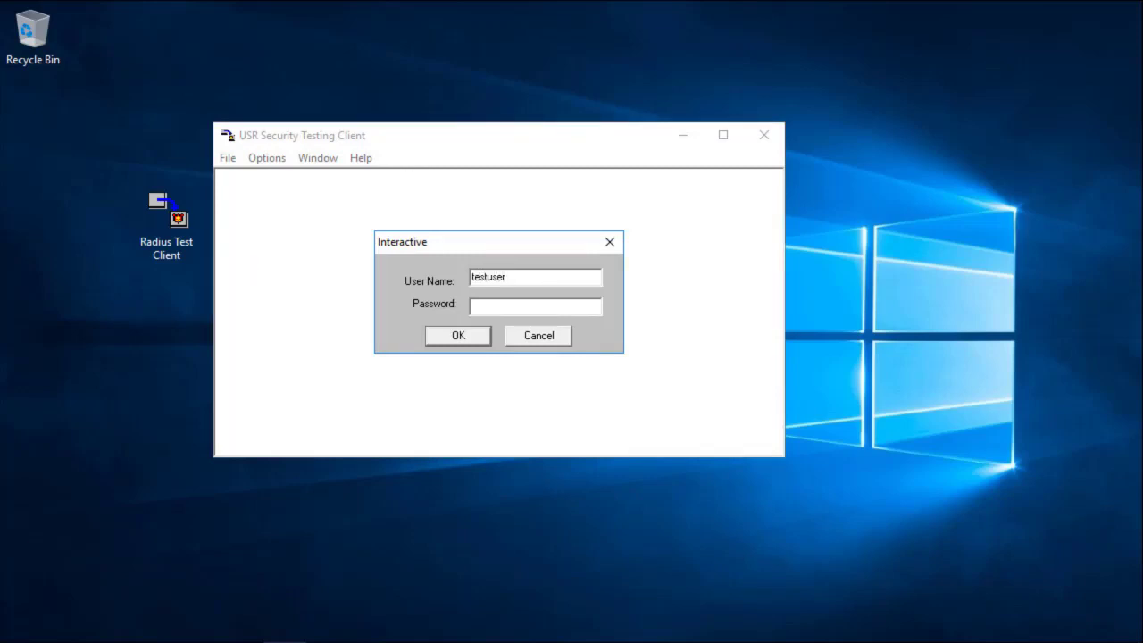
left_click(472, 307)
left_click(454, 341)
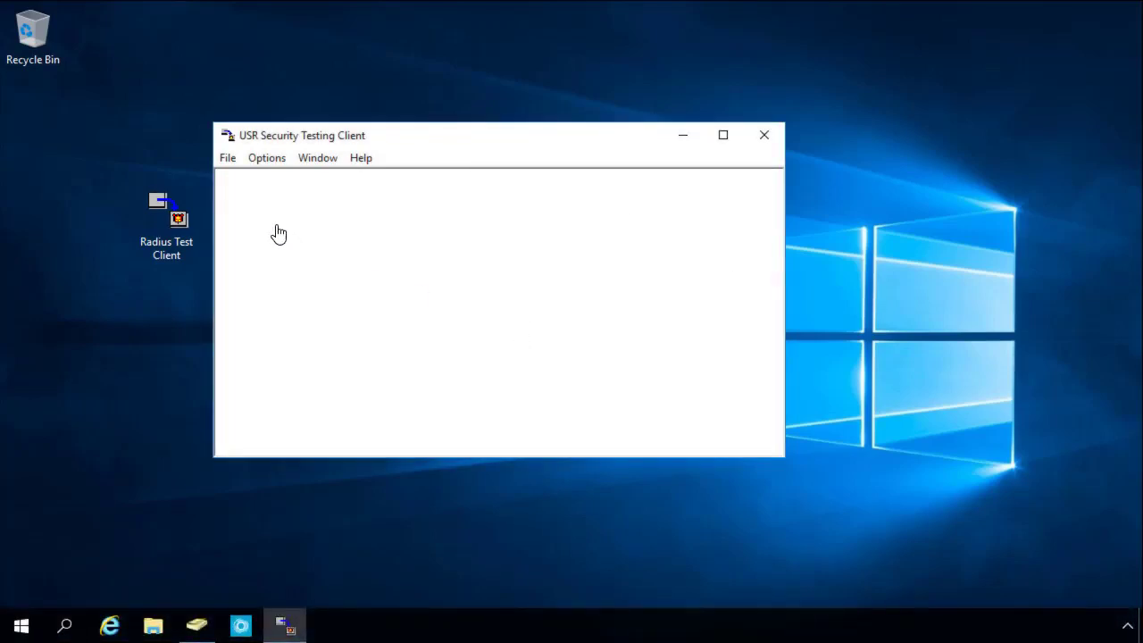
Step: Send an interactive authentication request for testuser2 with its password
left_click(226, 158)
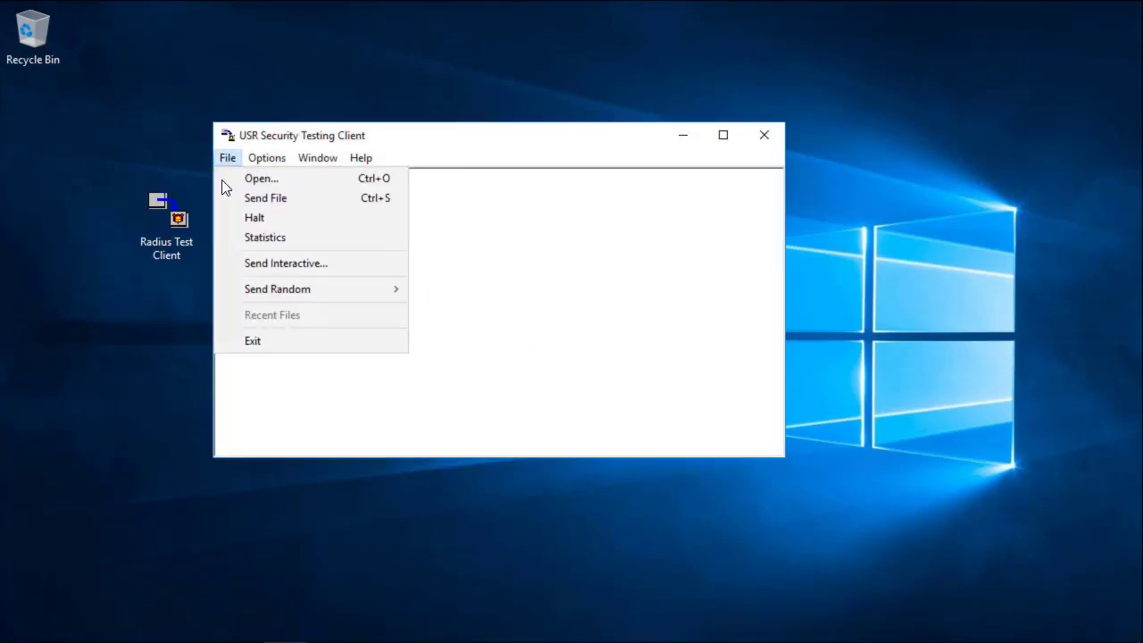
left_click(243, 263)
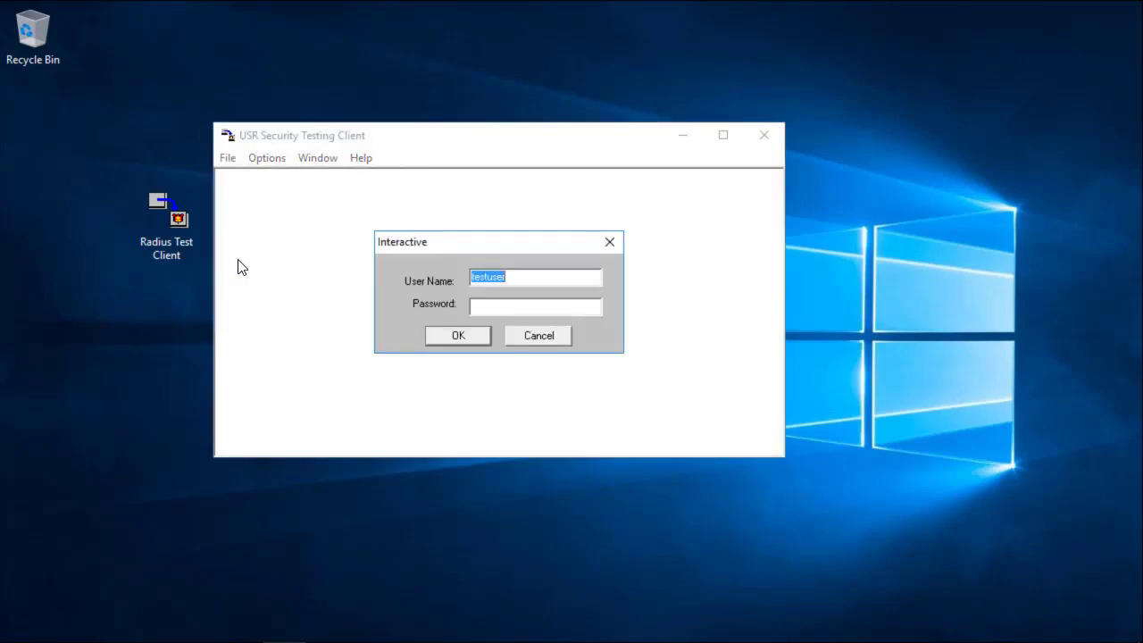
key("End")
type("2")
left_click(484, 305)
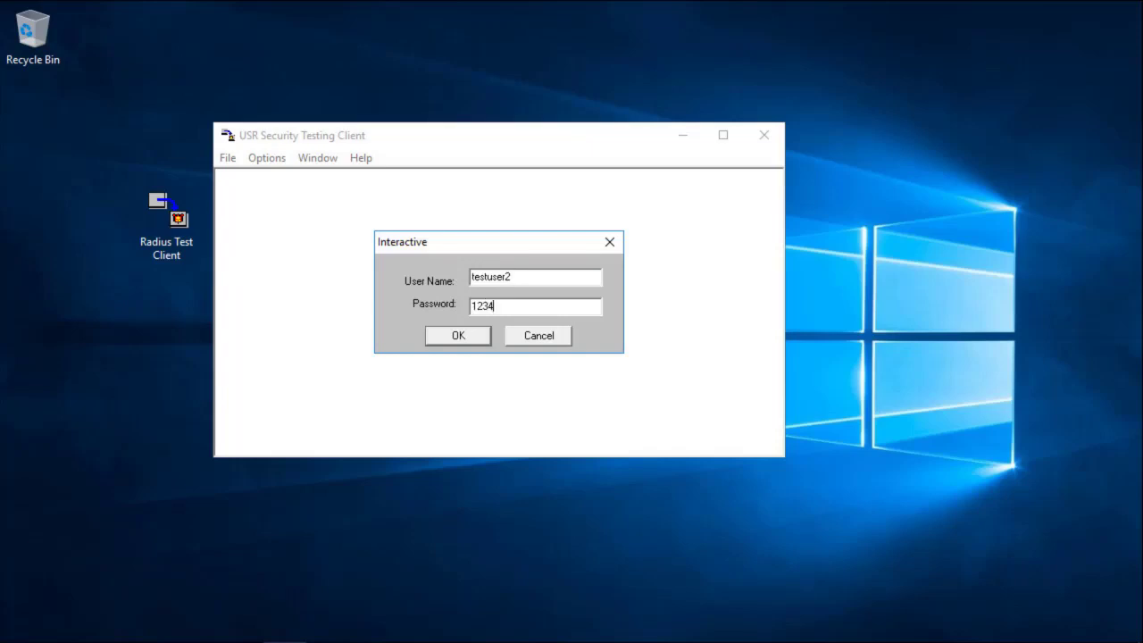
left_click(456, 337)
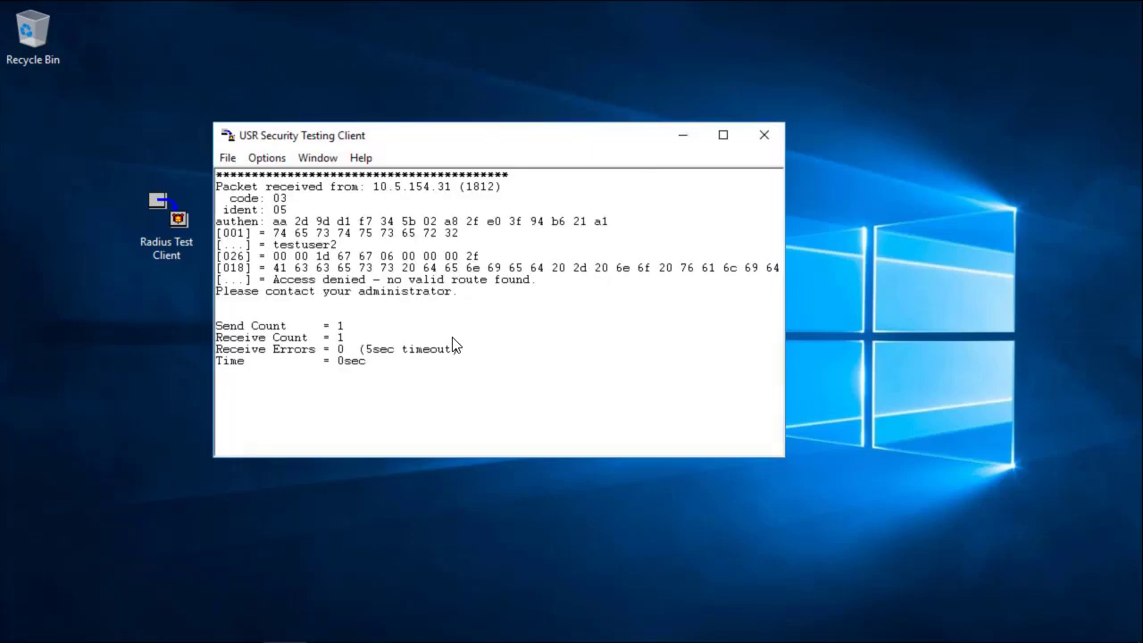